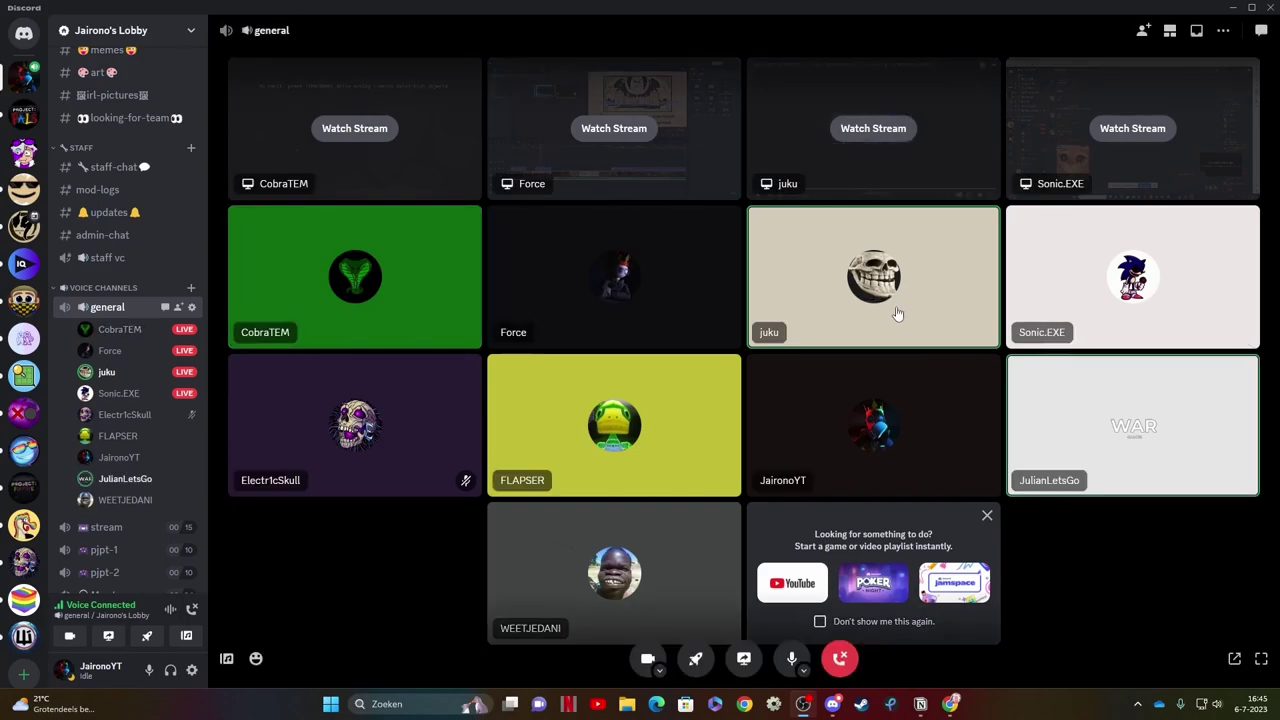
Watch juku's live screen share of the FNAF 2 instrumental video in the general voice channel
click(873, 128)
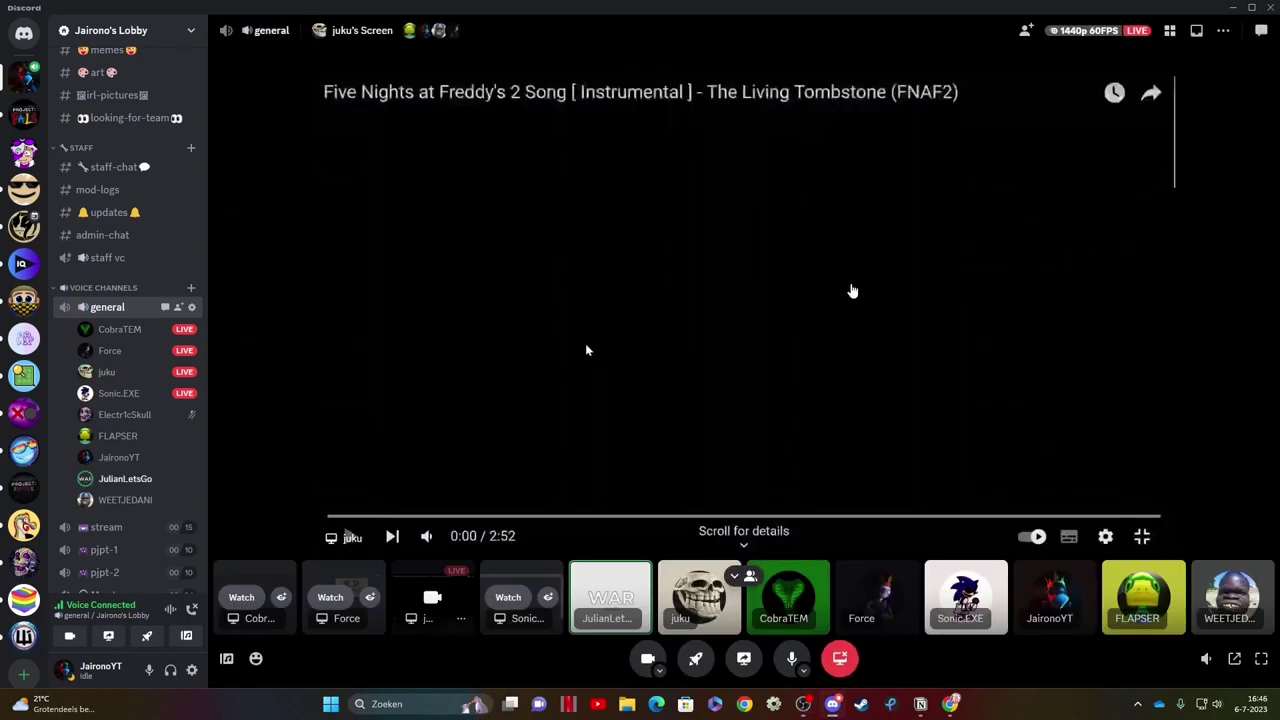